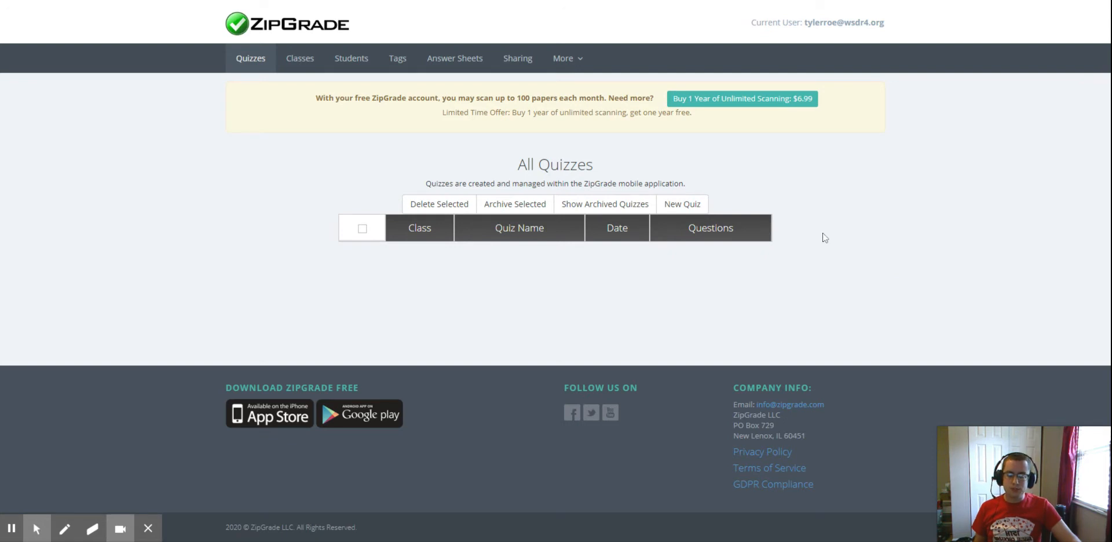
# Step: Create a new quiz named "Sample Quiz" with the Standard 20 Question Form, keeping the date 06/27/2020
pyautogui.click(683, 206)
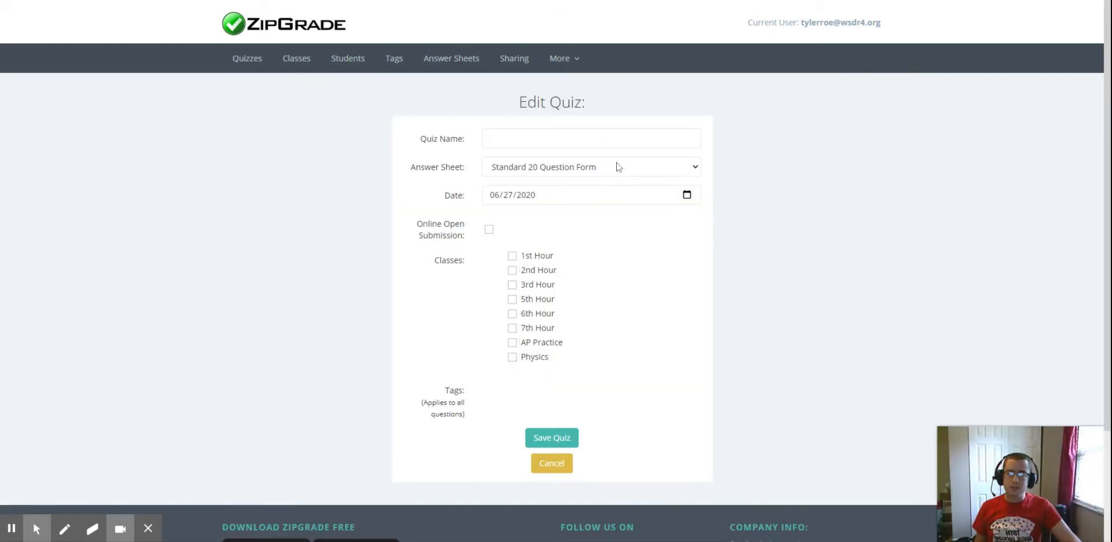
pyautogui.click(616, 137)
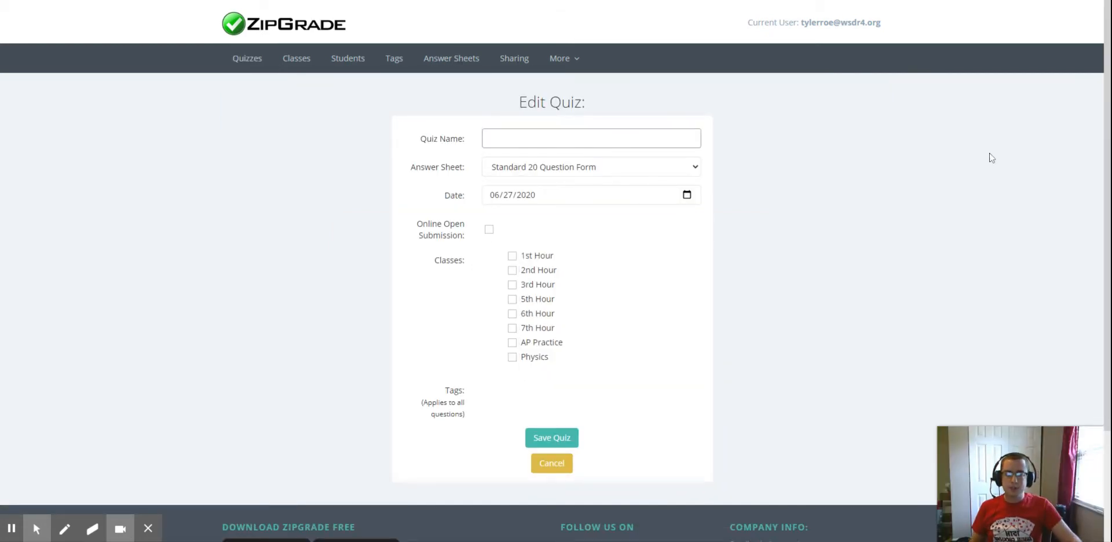
pyautogui.write('Sample Quiz')
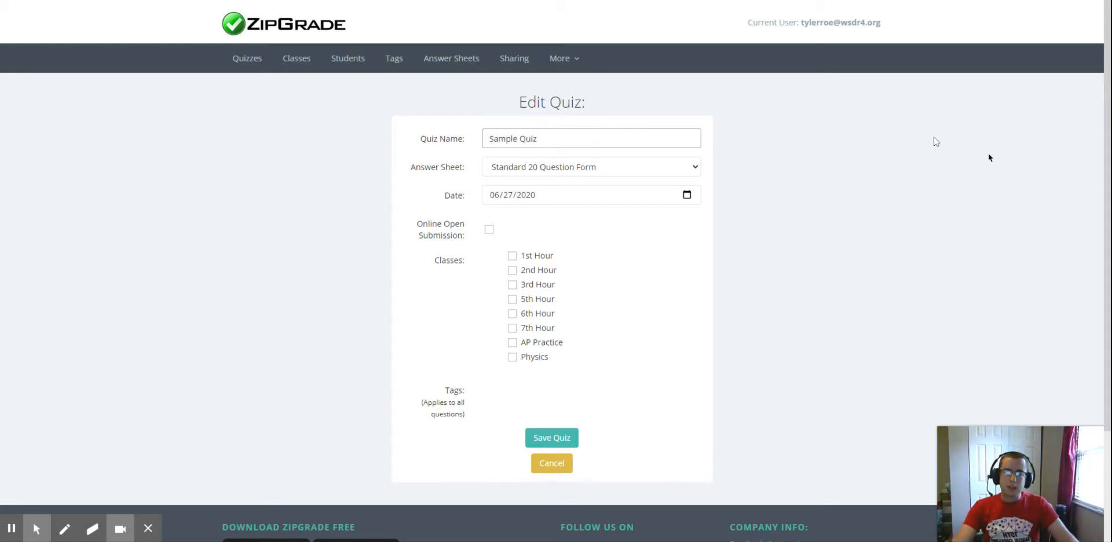
pyautogui.click(666, 167)
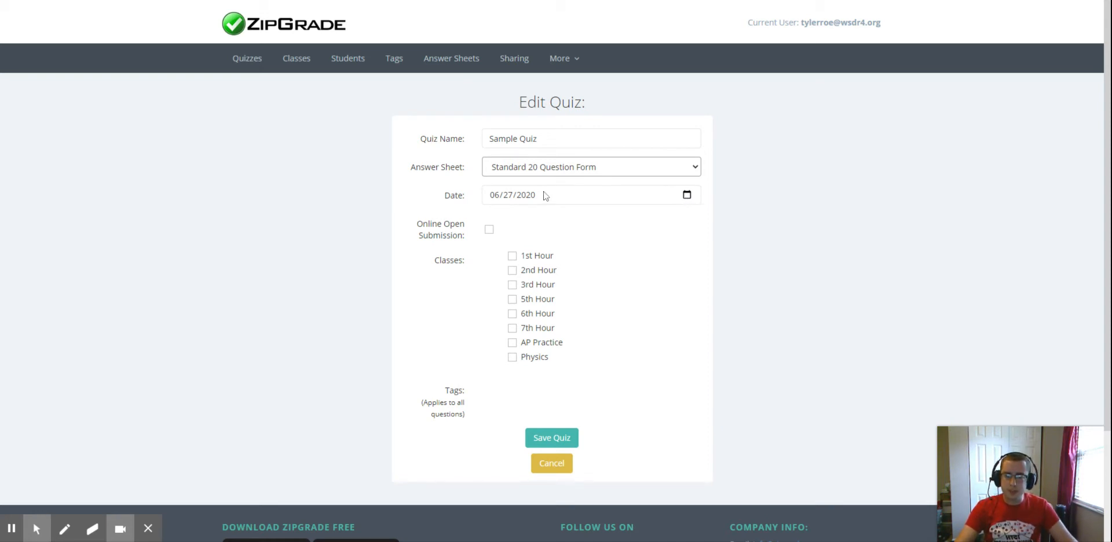
pyautogui.click(687, 195)
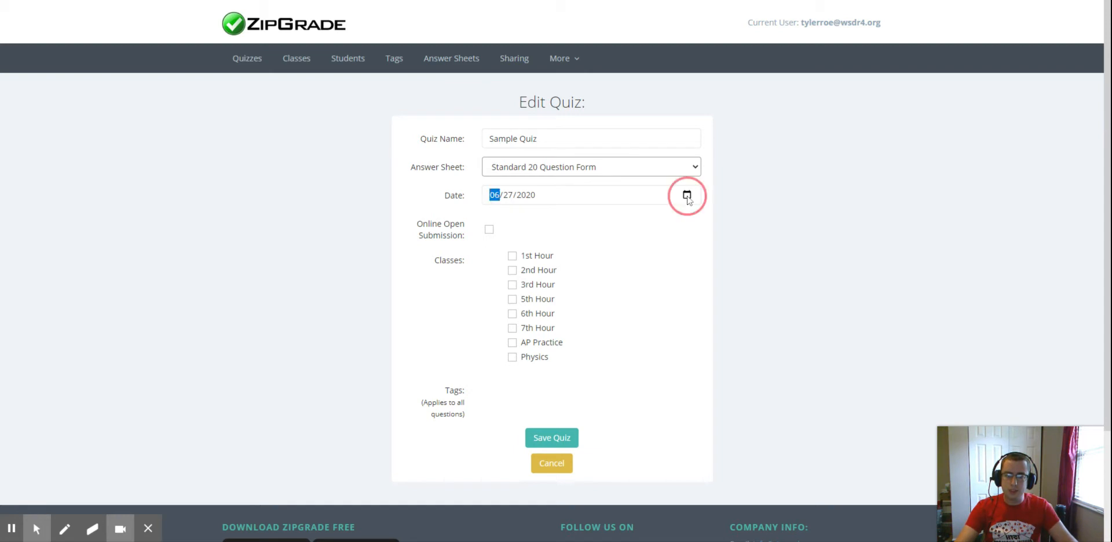
pyautogui.click(744, 312)
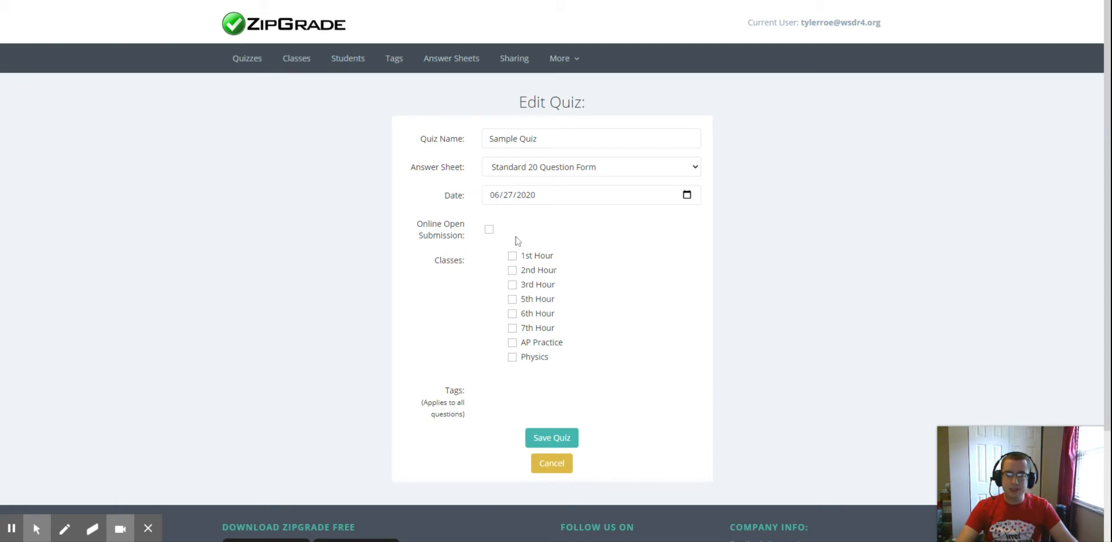
# Step: Assign the quiz to the 5th Hour, 6th Hour and 7th Hour classes and save it
pyautogui.click(514, 299)
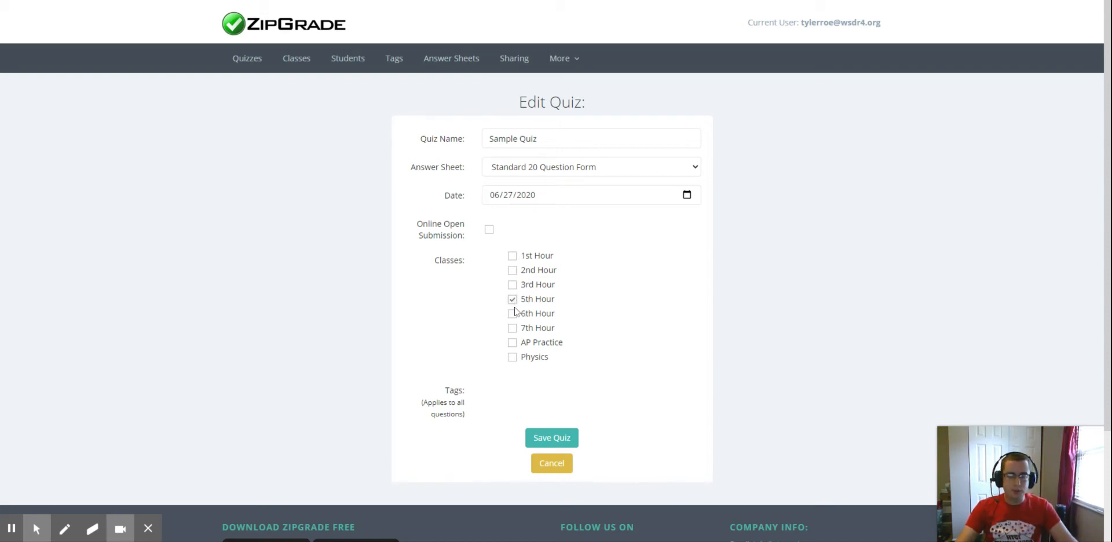
pyautogui.click(514, 314)
pyautogui.click(513, 328)
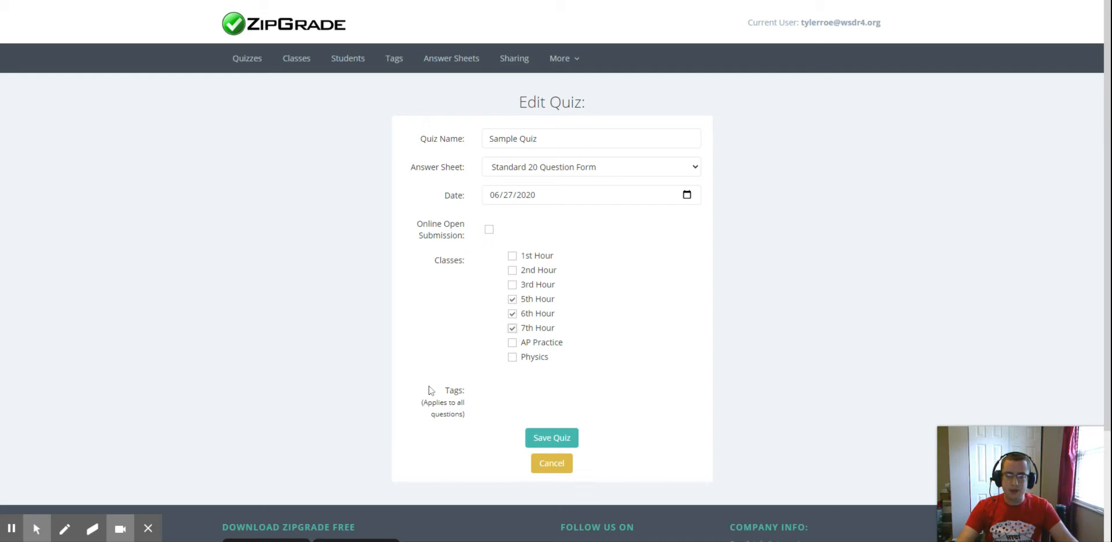
pyautogui.click(556, 438)
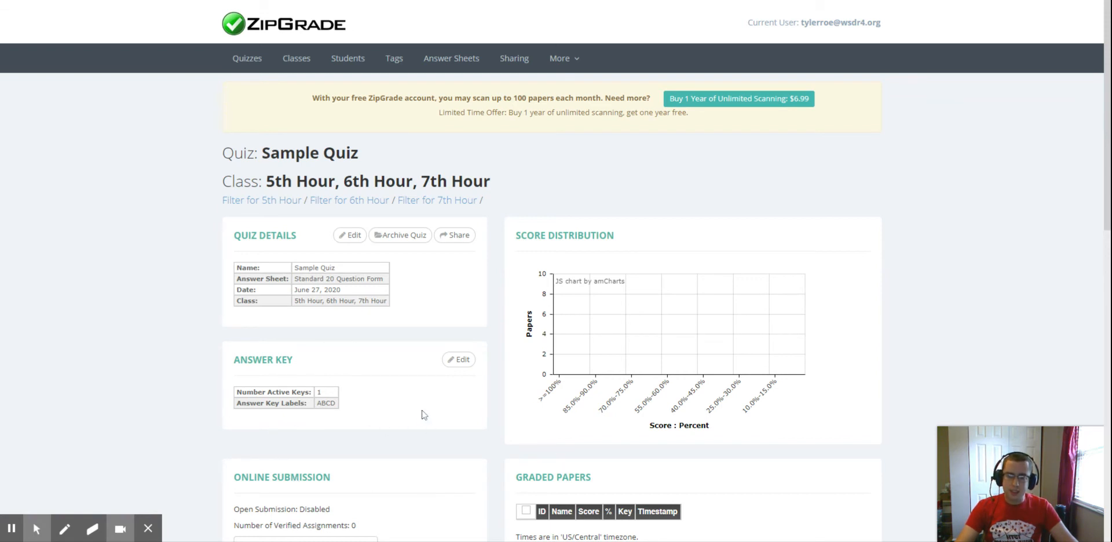
# Step: Open Sample Quiz's answer key for editing and look over its question rows from 1 to 20
pyautogui.click(458, 362)
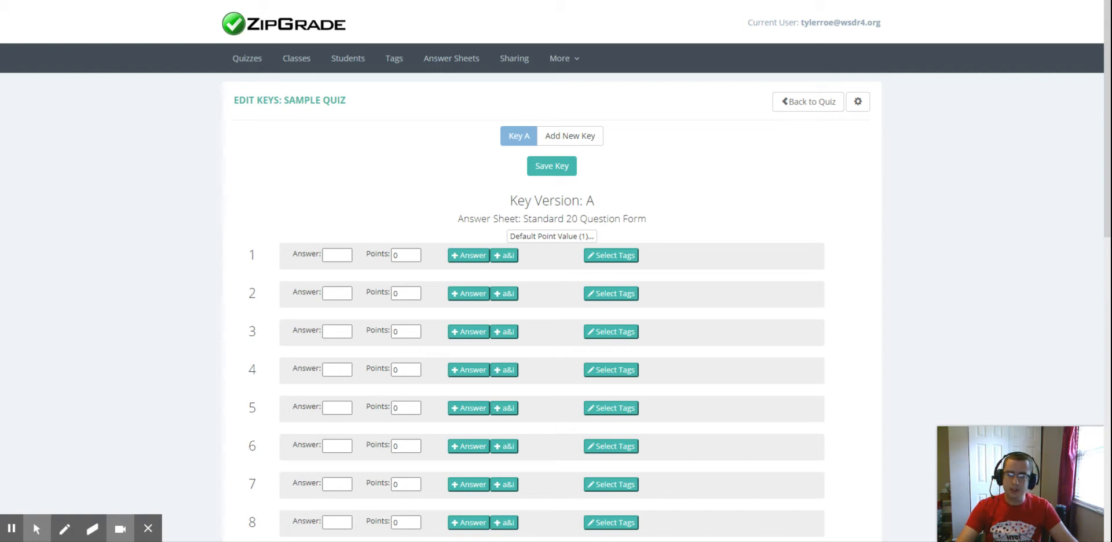
pyautogui.scroll(-1, 272, 262)
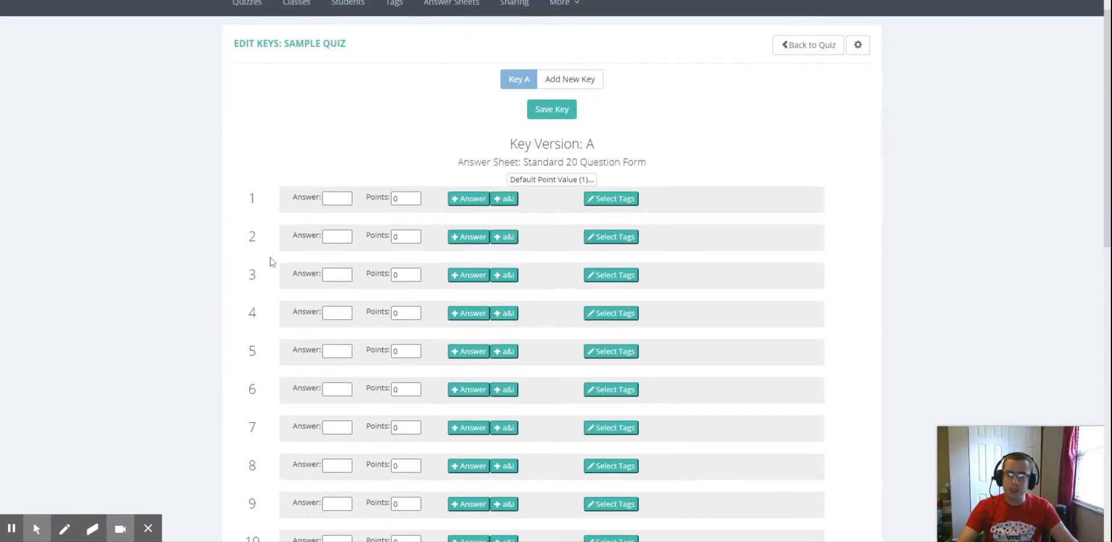
pyautogui.scroll(-8, 270, 262)
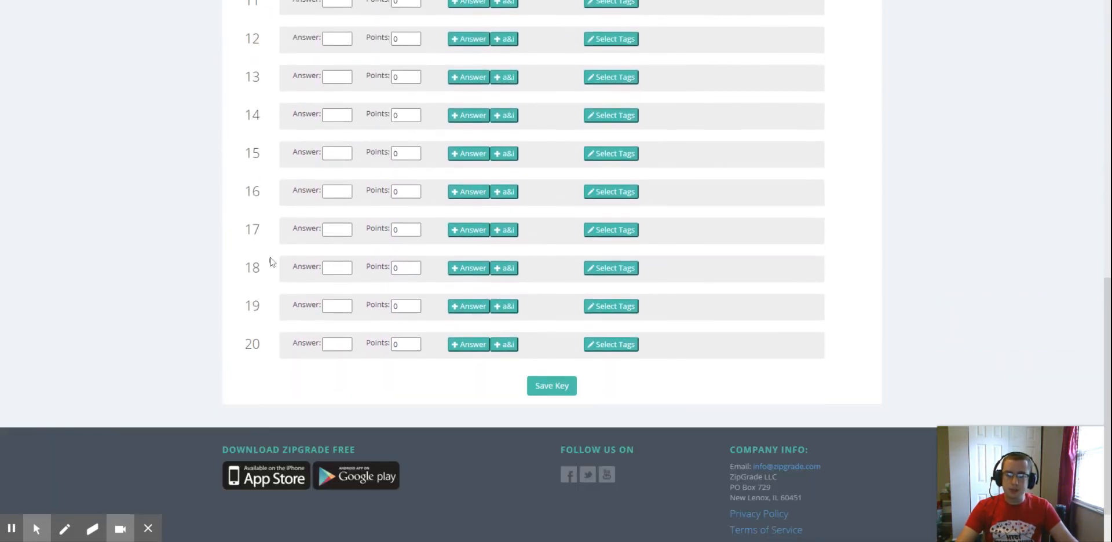
pyautogui.scroll(5, 259, 338)
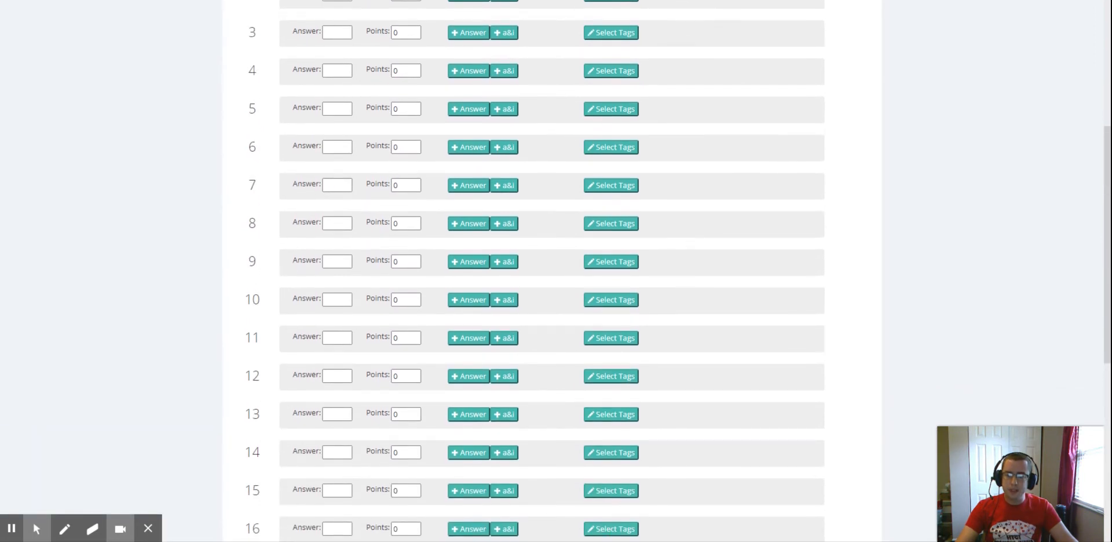
pyautogui.scroll(-3, 259, 338)
pyautogui.scroll(8, 249, 447)
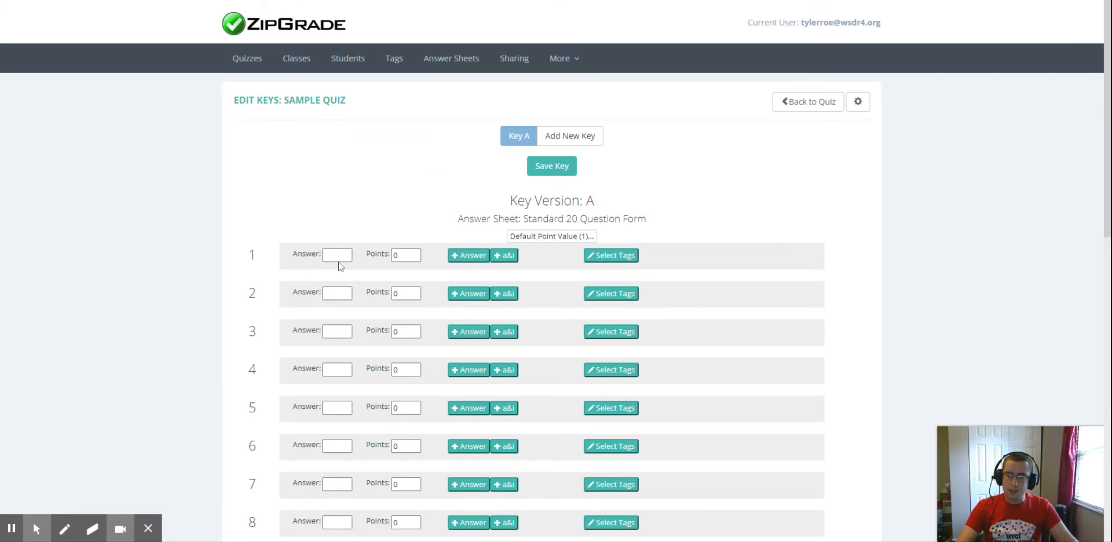
# Step: Enter A, B and CD as the answers to questions 1, 2 and 3 in Key A, and save the key
pyautogui.click(336, 255)
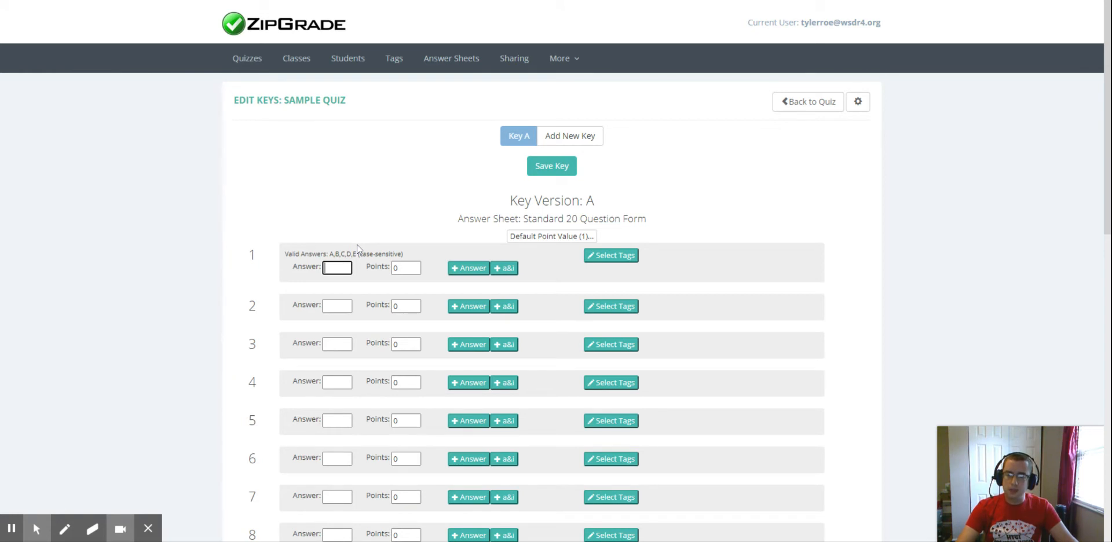
pyautogui.write('A')
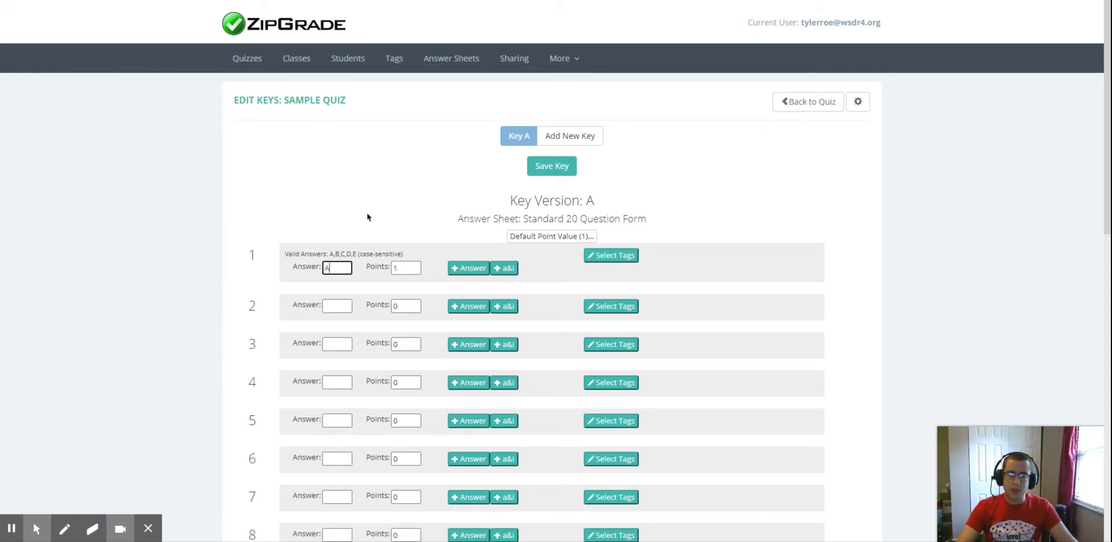
pyautogui.click(368, 217)
pyautogui.click(337, 306)
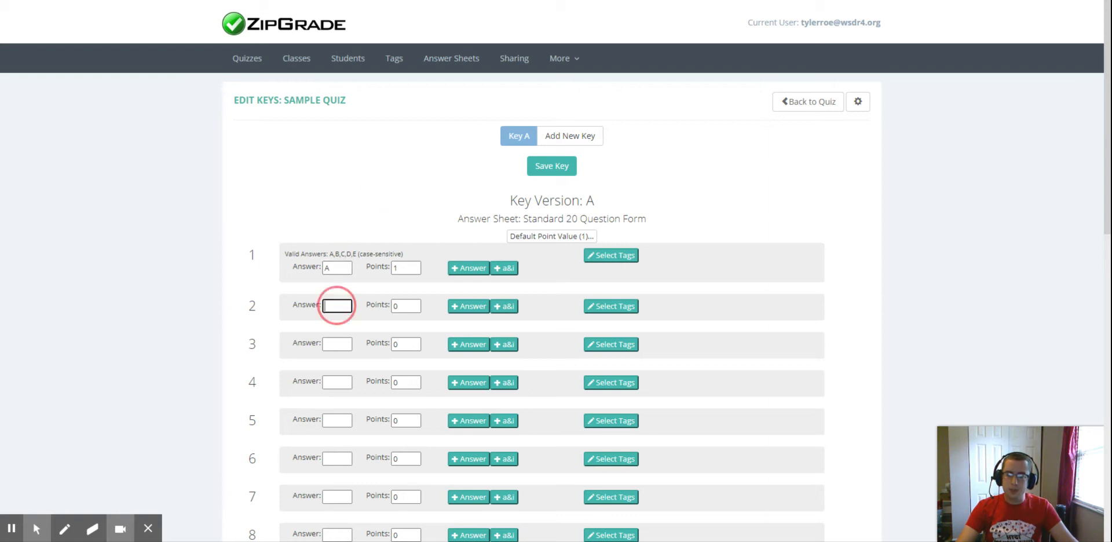
pyautogui.click(329, 346)
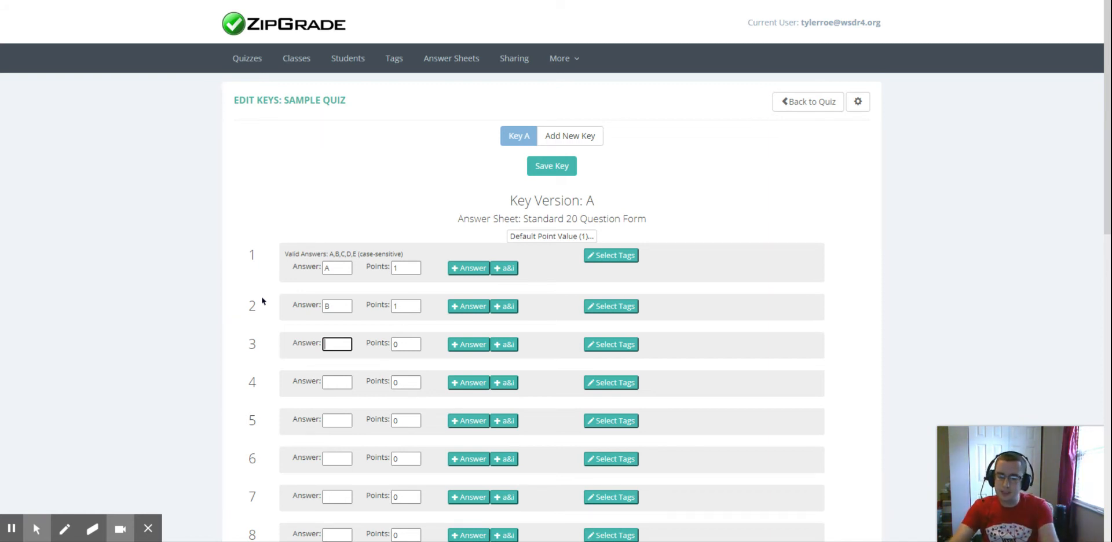
pyautogui.write('CD')
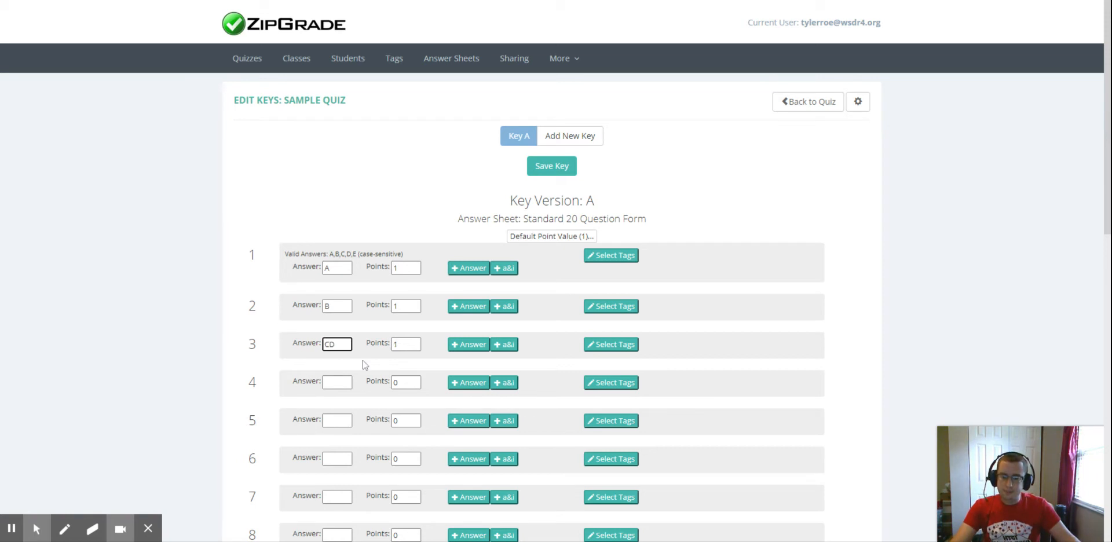
pyautogui.click(551, 172)
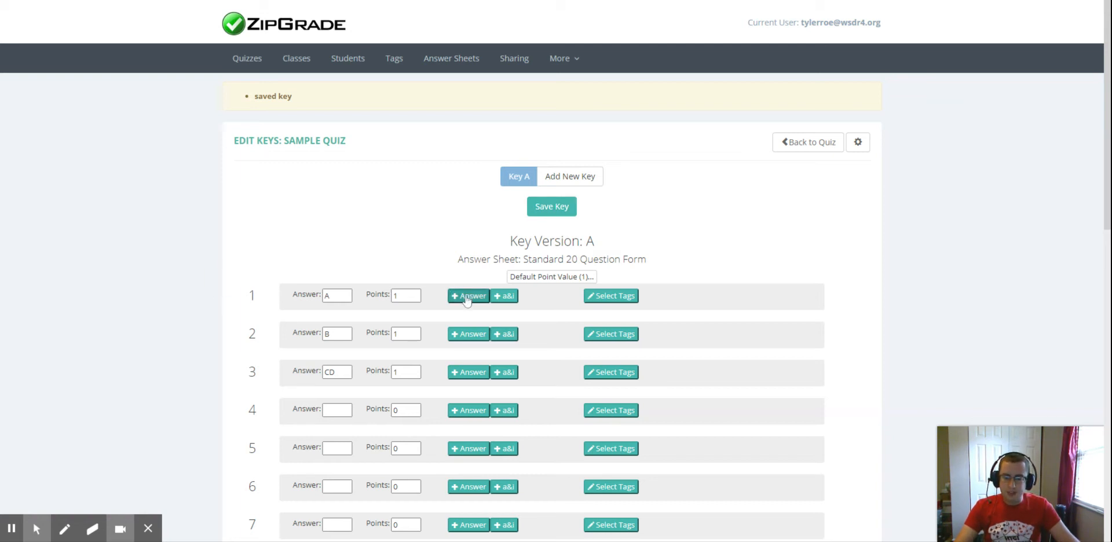
# Step: Add a second accepted answer to question 4 and enter A and C as its two answers
pyautogui.click(337, 410)
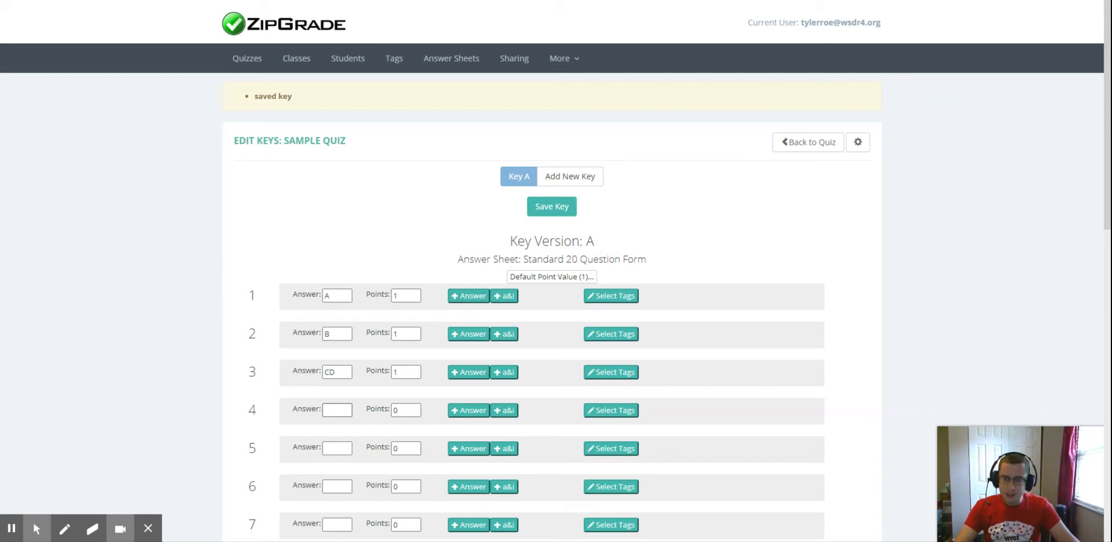
pyautogui.click(338, 412)
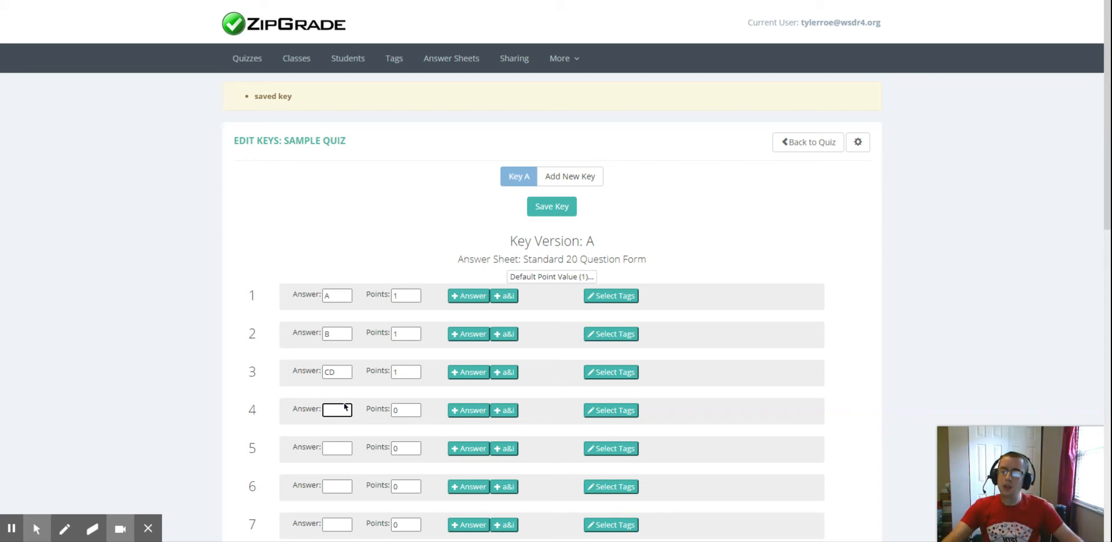
pyautogui.click(459, 411)
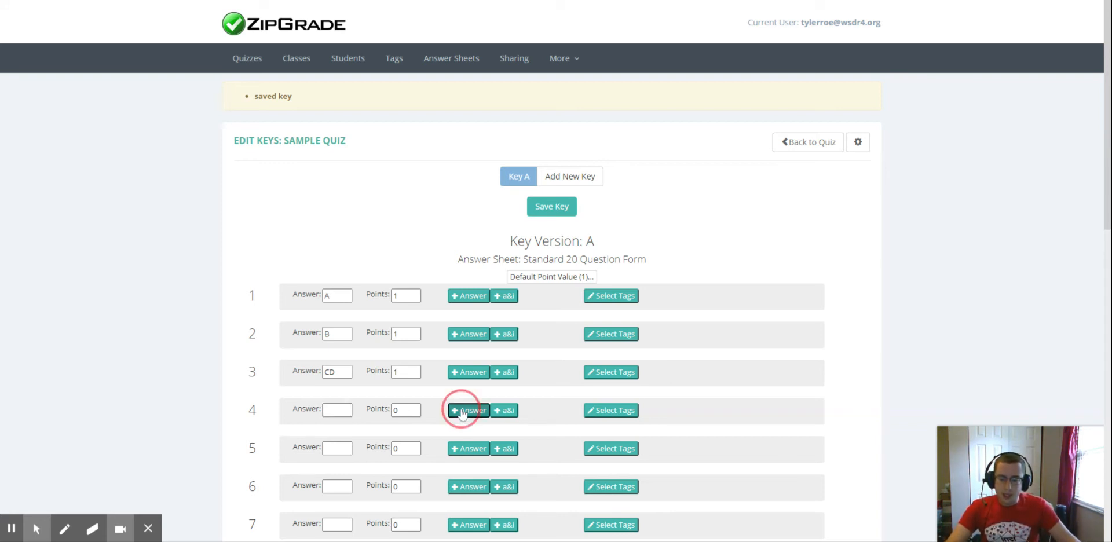
pyautogui.click(342, 411)
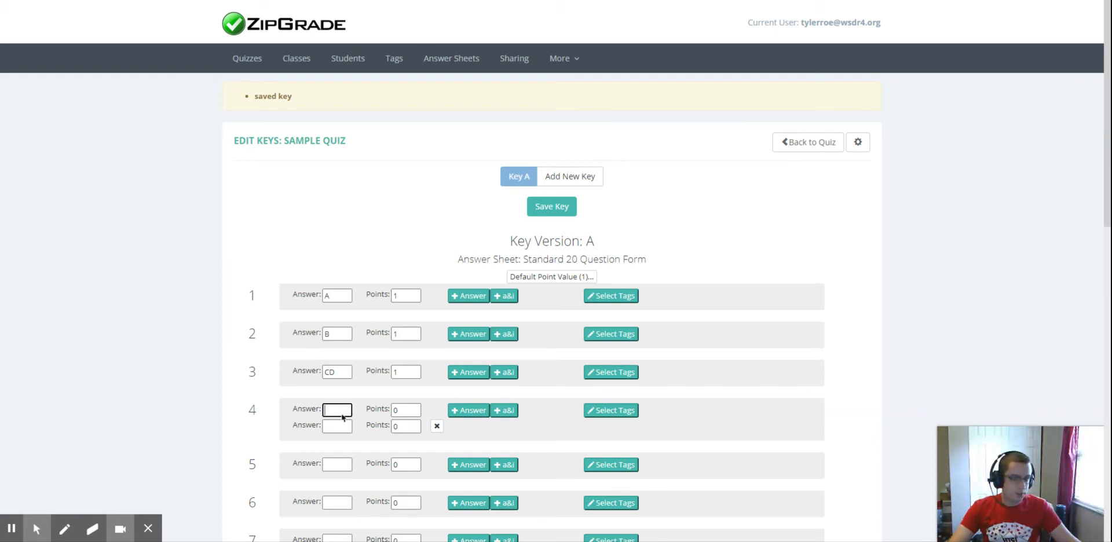
pyautogui.write('A')
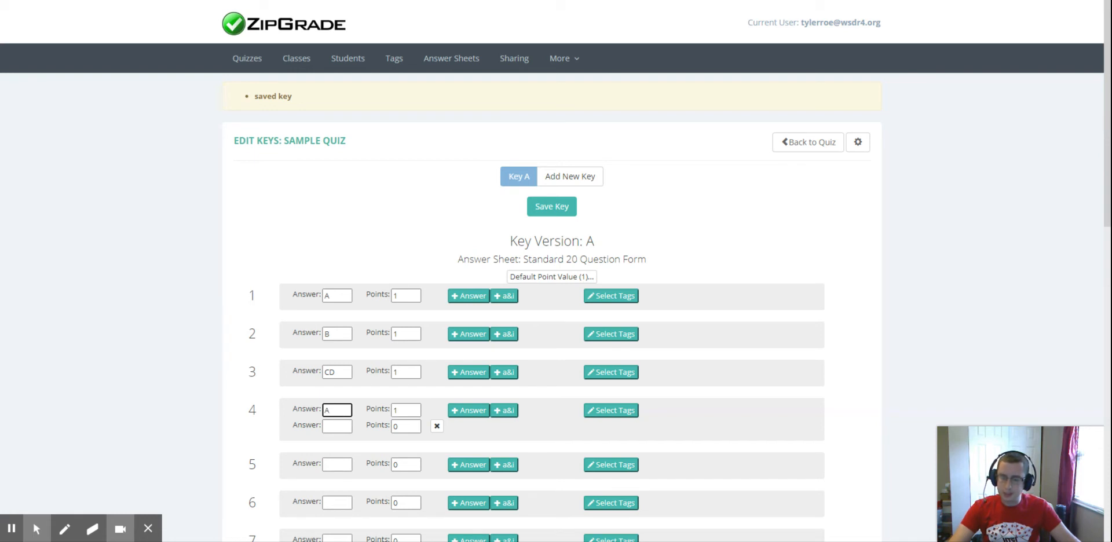
pyautogui.click(339, 426)
pyautogui.write('C')
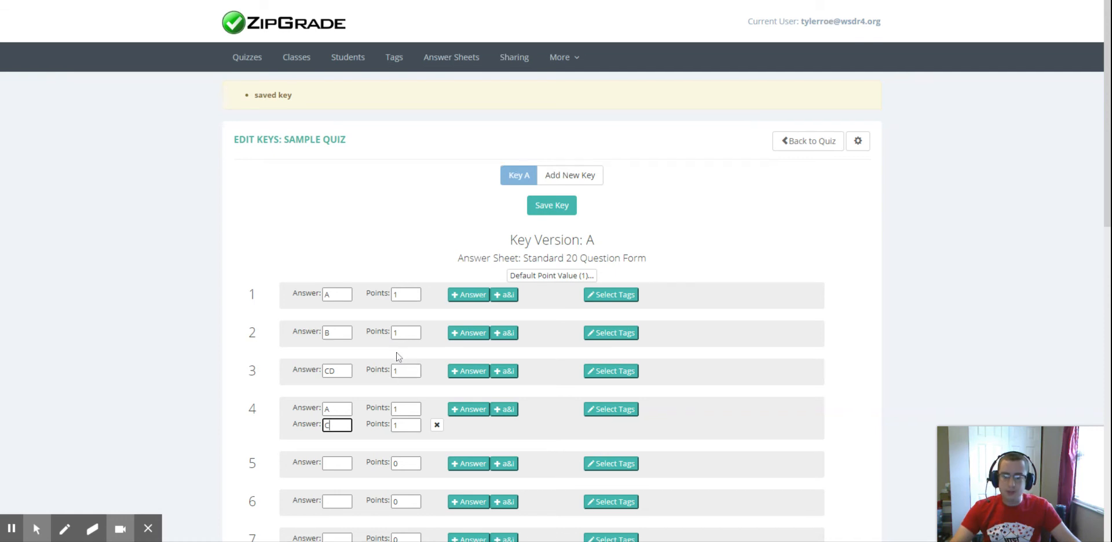
# Step: Enter B as the answer to question 5
pyautogui.scroll(-2, 394, 370)
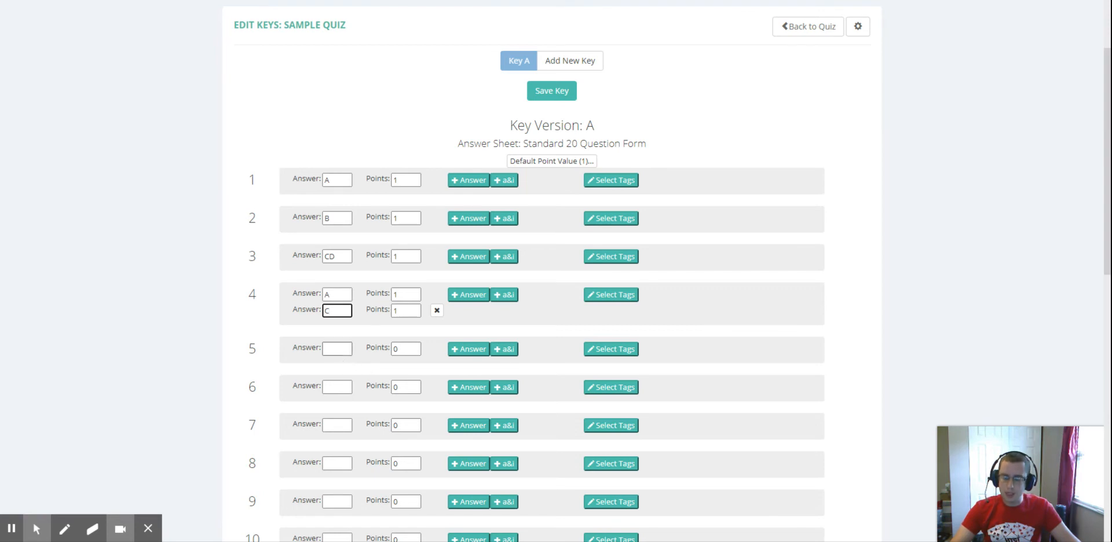
pyautogui.click(341, 351)
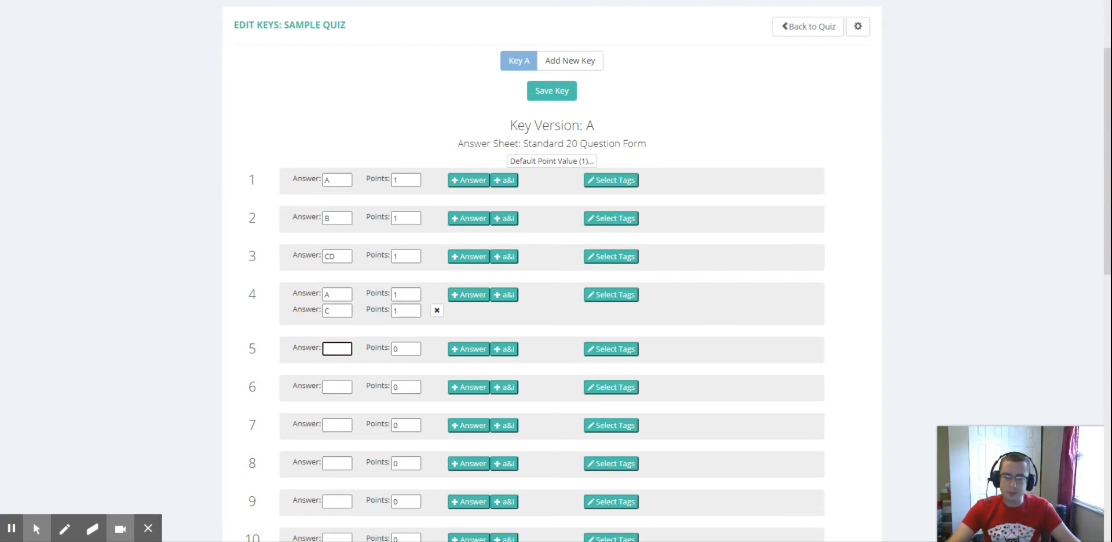
pyautogui.write('B')
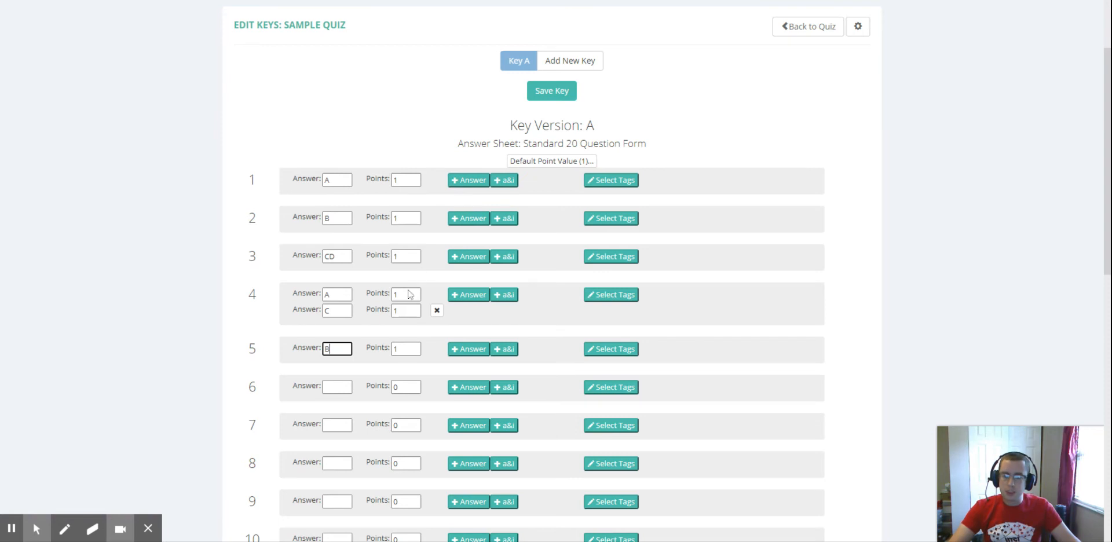
# Step: Set the point value of question 2 to 2
pyautogui.click(405, 218)
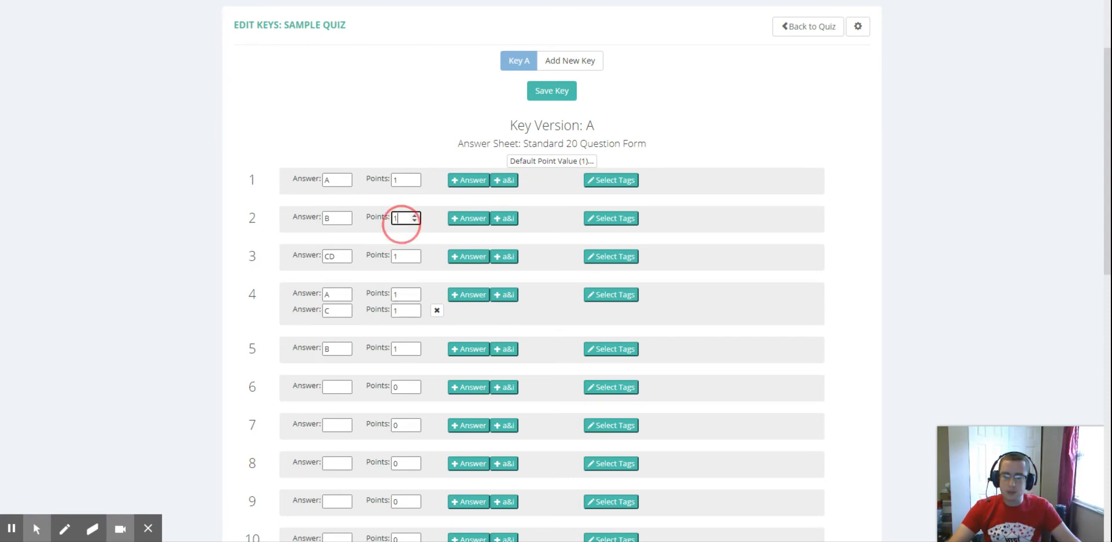
pyautogui.press('BackSpace')
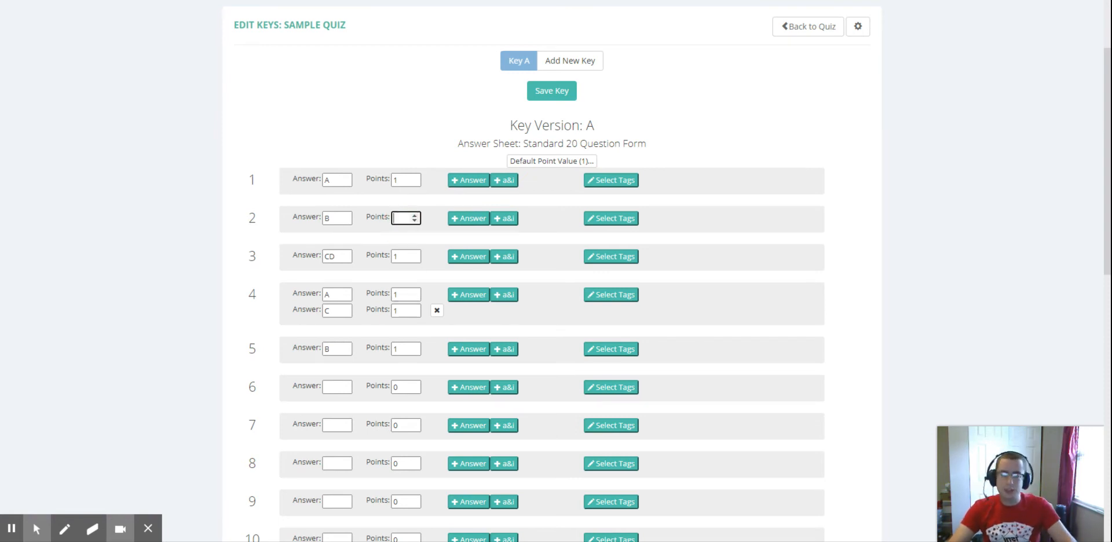
pyautogui.write('2')
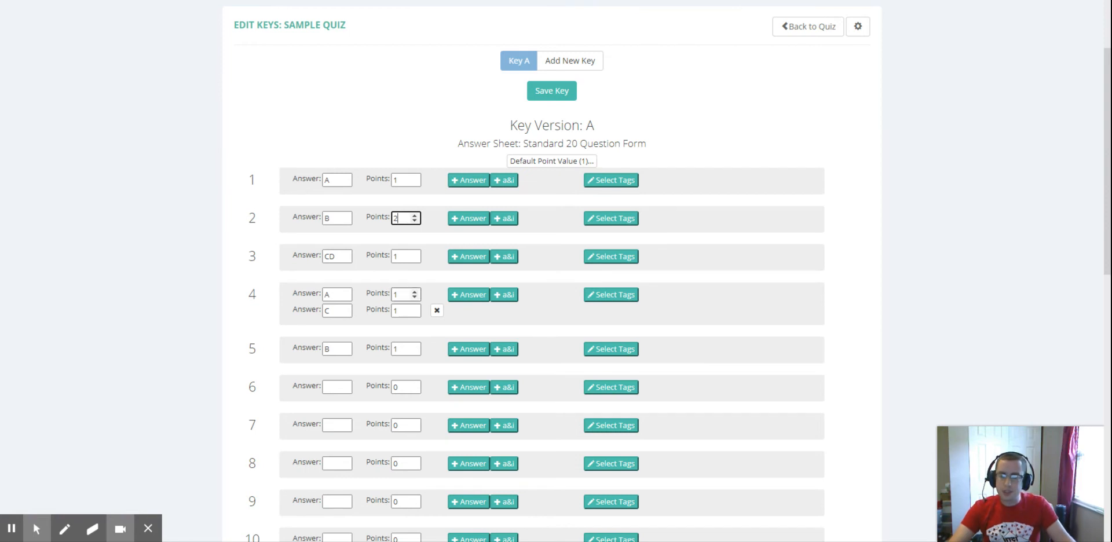
# Step: Set the point value of both accepted answers to question 4 to 0.5 and save Key A
pyautogui.click(403, 293)
pyautogui.press('BackSpace')
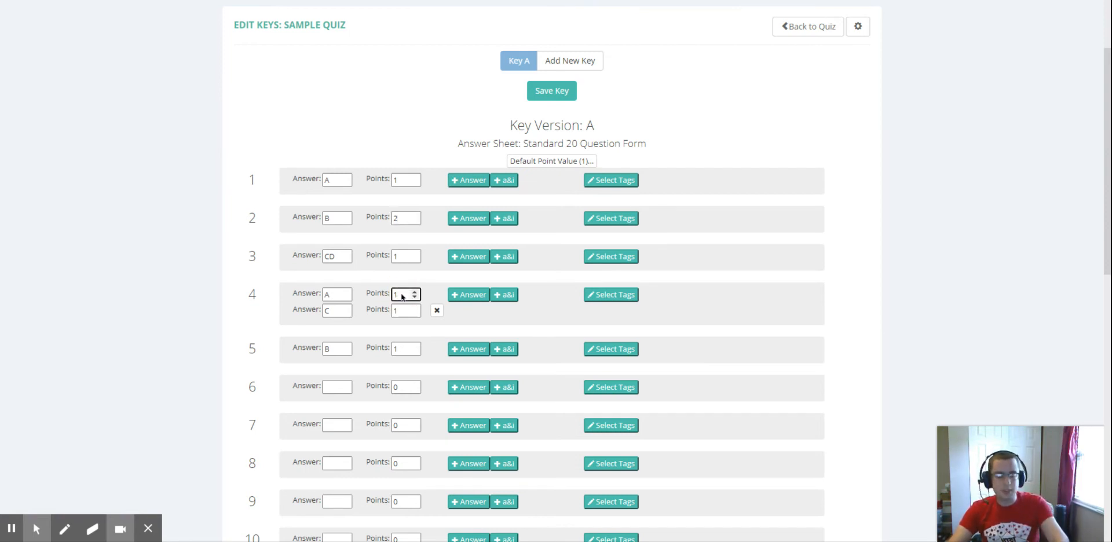
pyautogui.write('0.5')
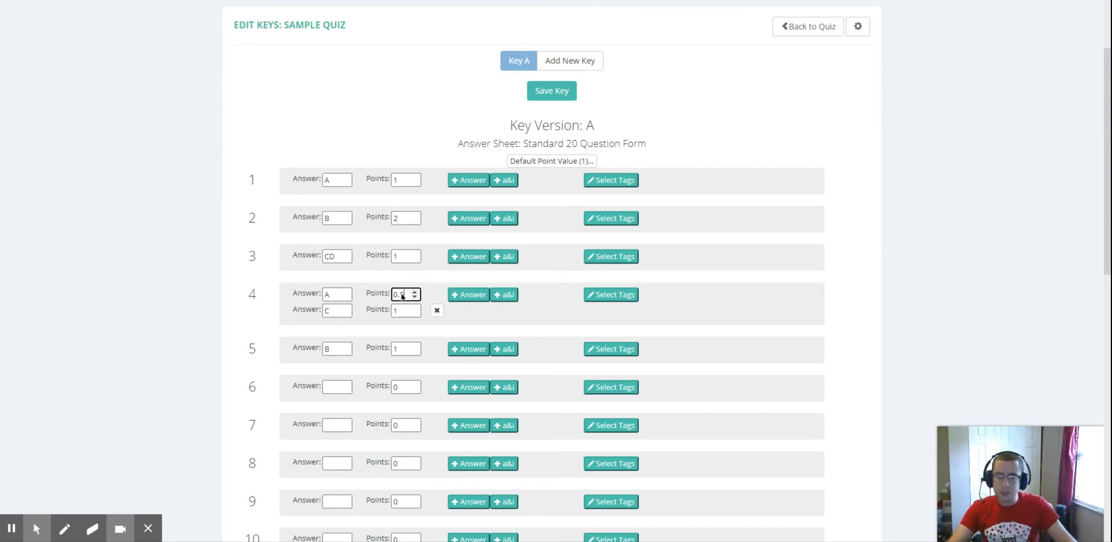
pyautogui.click(403, 310)
pyautogui.press('BackSpace')
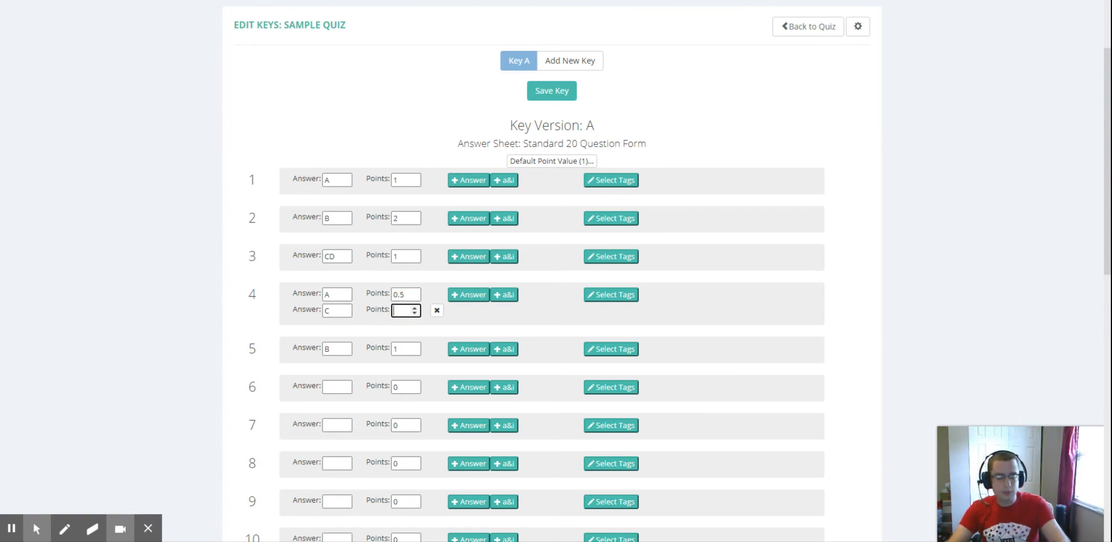
pyautogui.write('0.5')
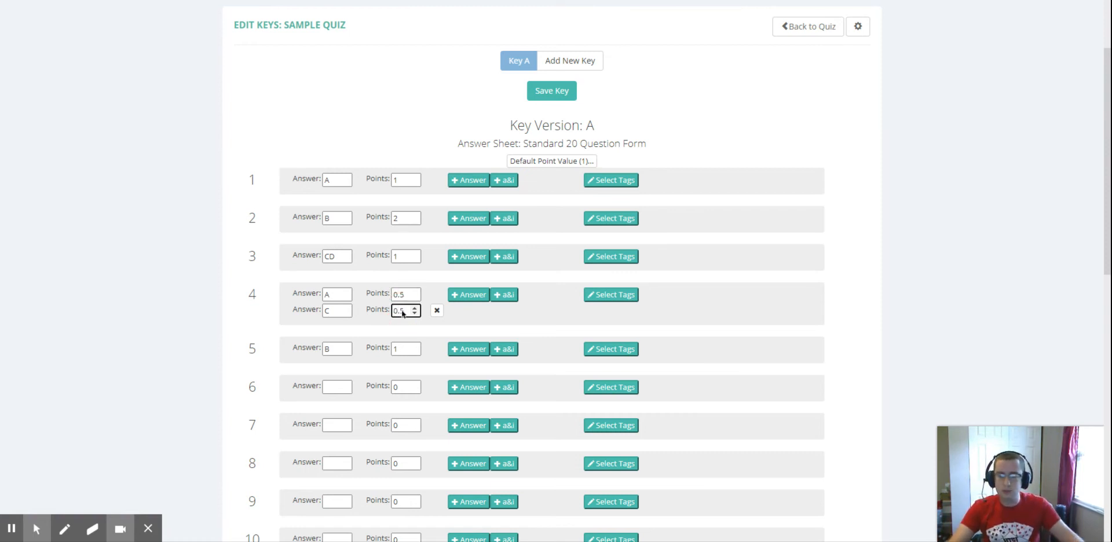
pyautogui.click(557, 96)
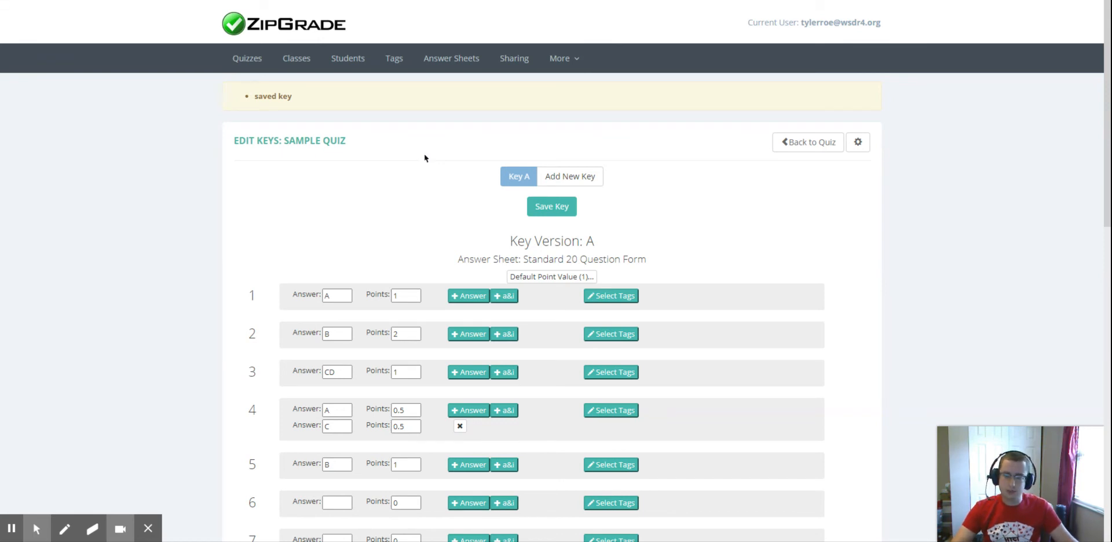
# Step: Add a new key mapped to the primary key, and map its questions 1 and 2 to primary questions 5 and 4
pyautogui.click(577, 180)
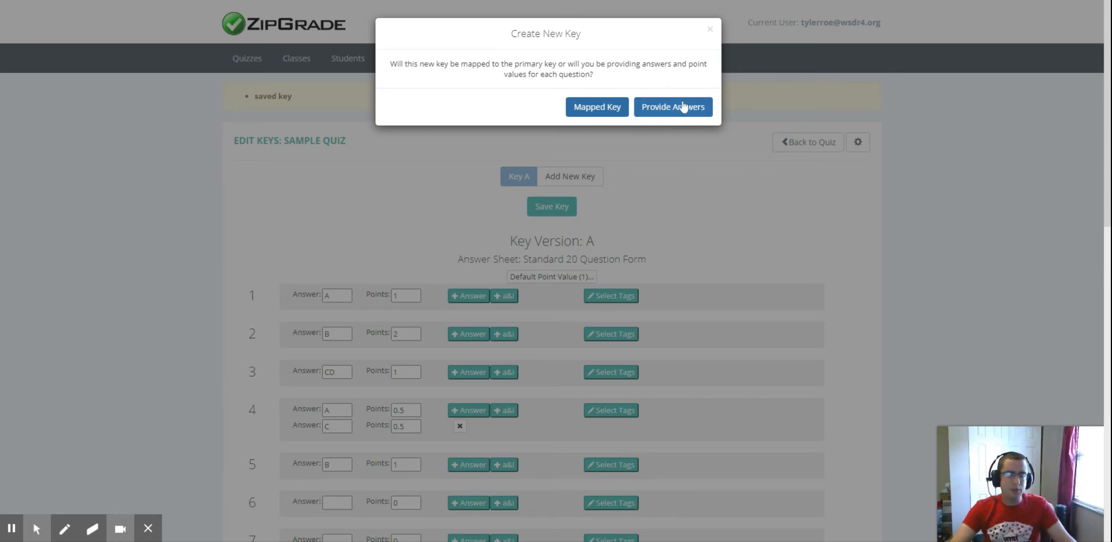
pyautogui.click(598, 107)
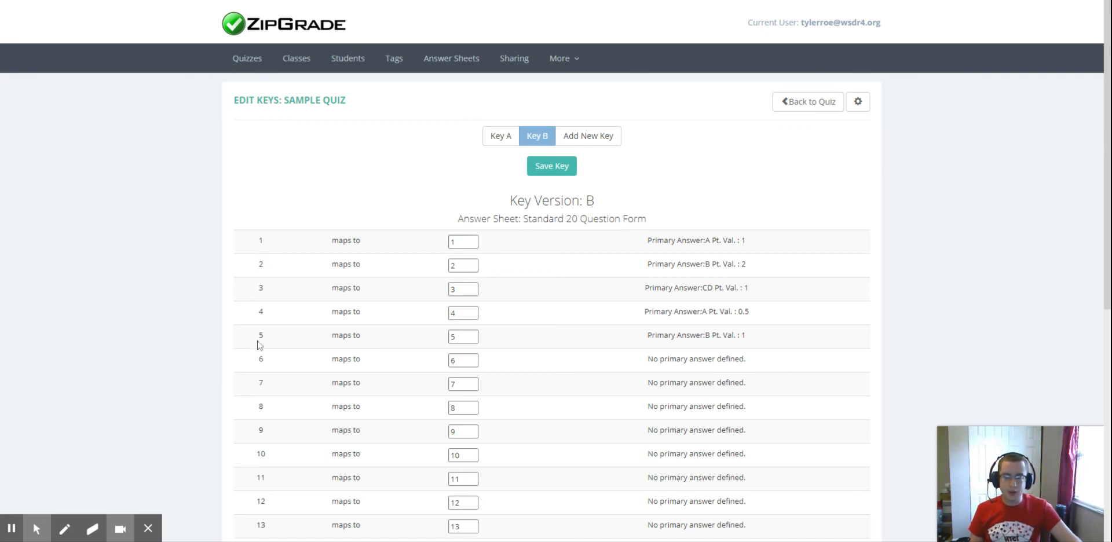
pyautogui.click(464, 242)
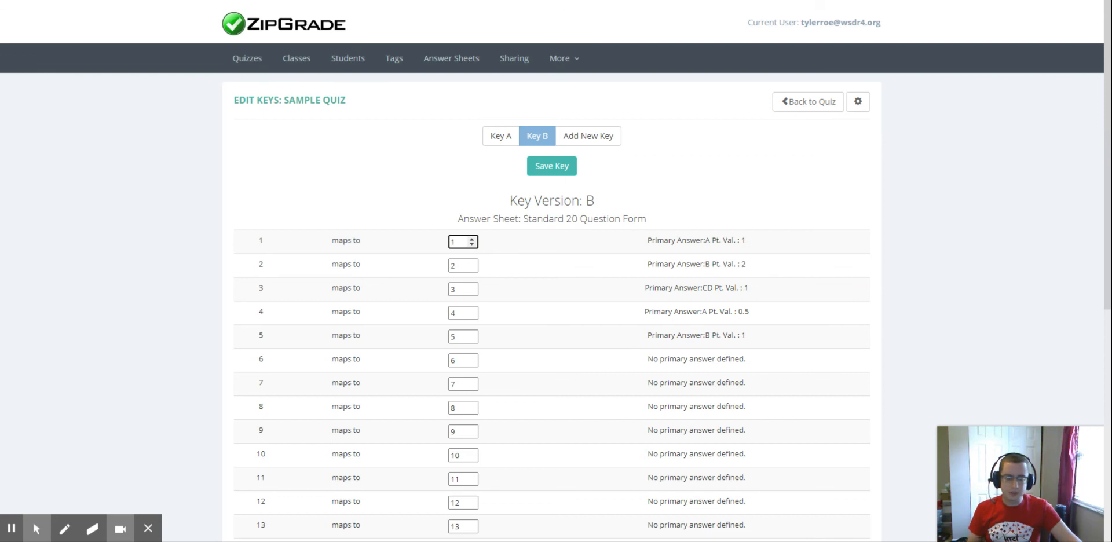
pyautogui.press('BackSpace')
pyautogui.write('5')
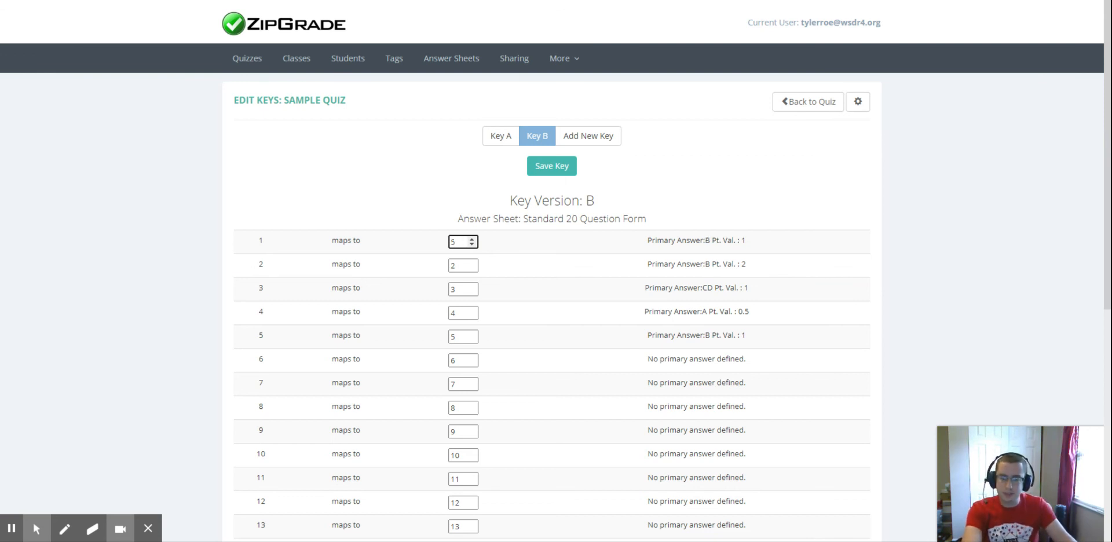
pyautogui.click(462, 266)
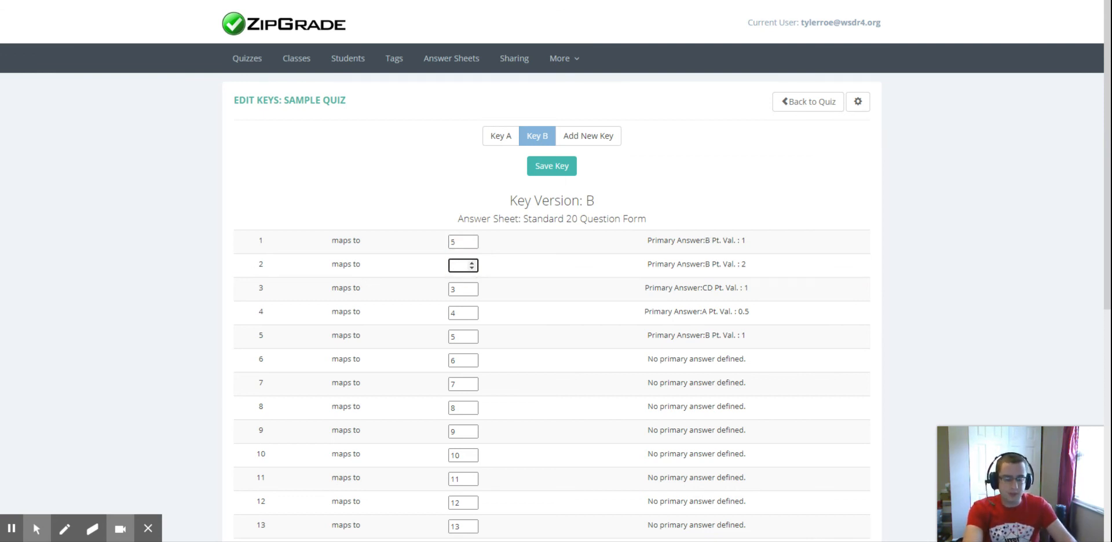
pyautogui.write('4')
# Step: Map questions 4 and 5 of Key B to primary questions 2 and 1, and save the key
pyautogui.click(456, 313)
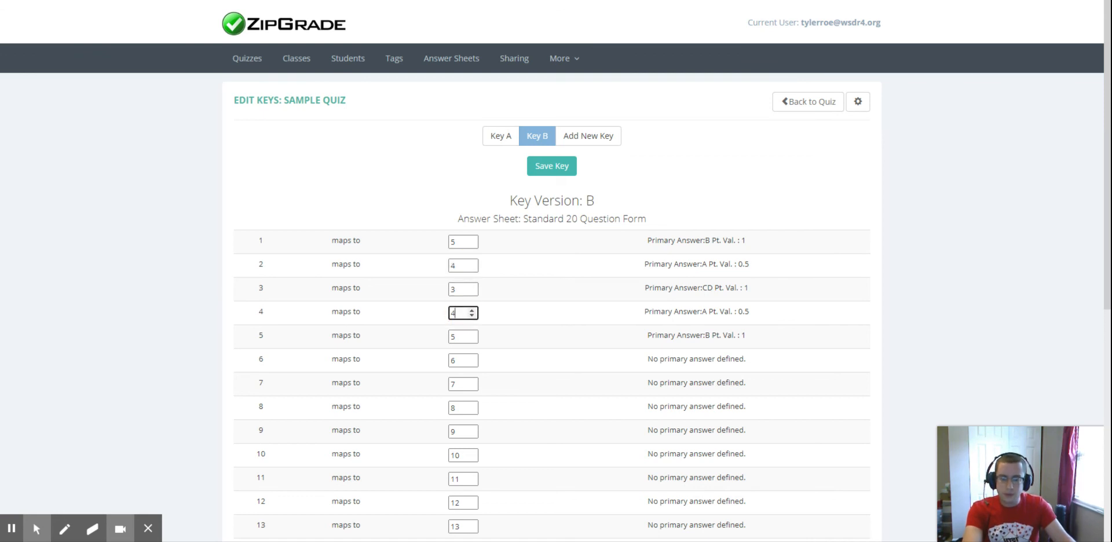
pyautogui.write('2')
pyautogui.click(460, 336)
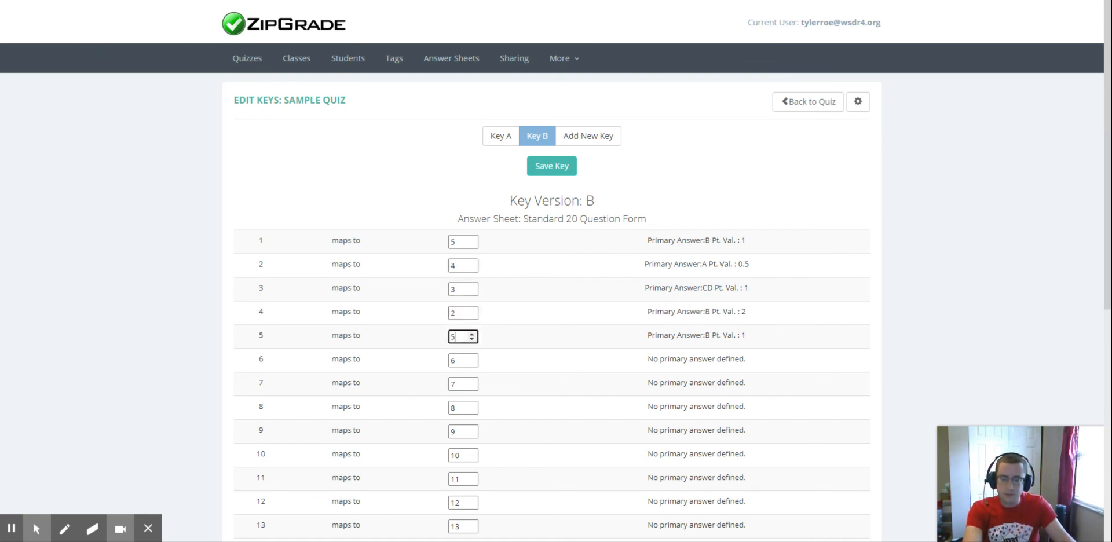
pyautogui.press('BackSpace')
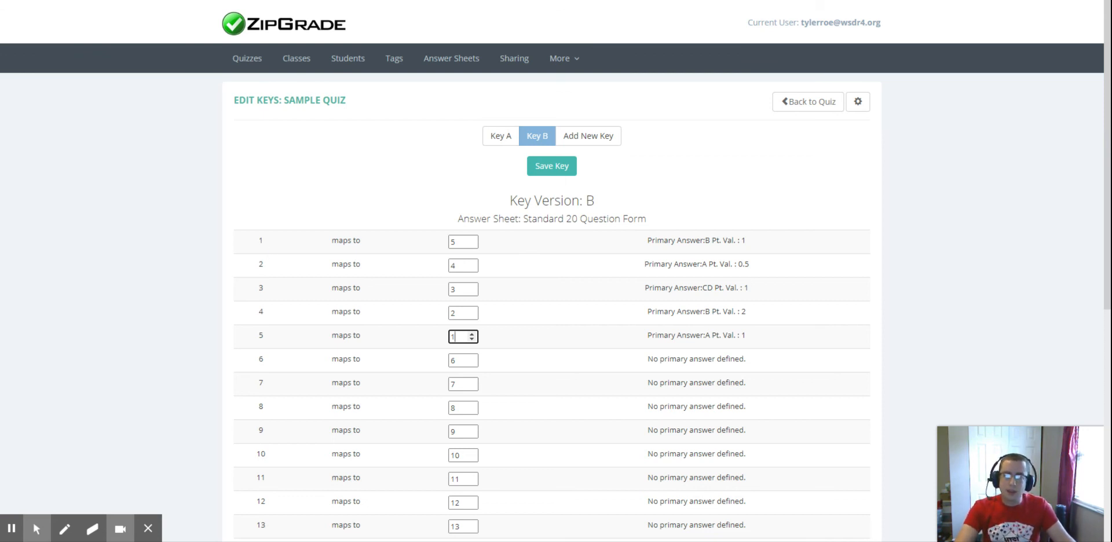
pyautogui.click(567, 168)
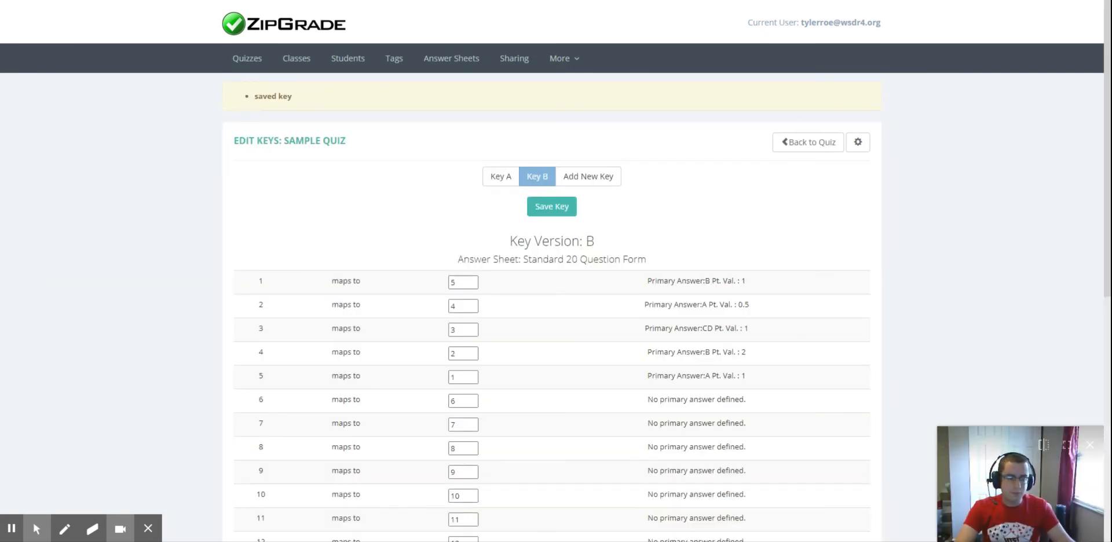
# Step: View the options for creating another key and close them without adding one
pyautogui.click(590, 185)
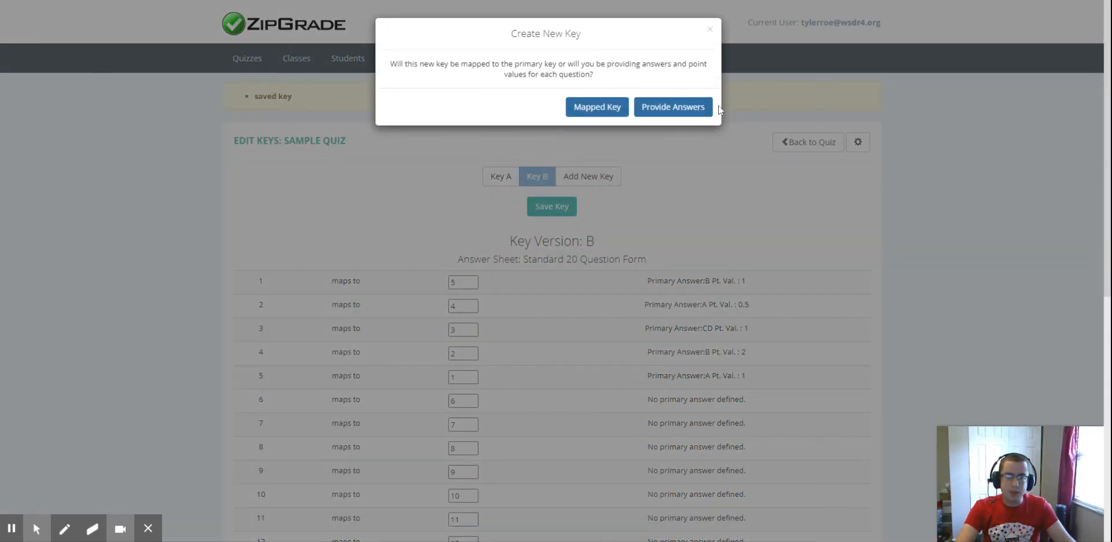
pyautogui.click(712, 30)
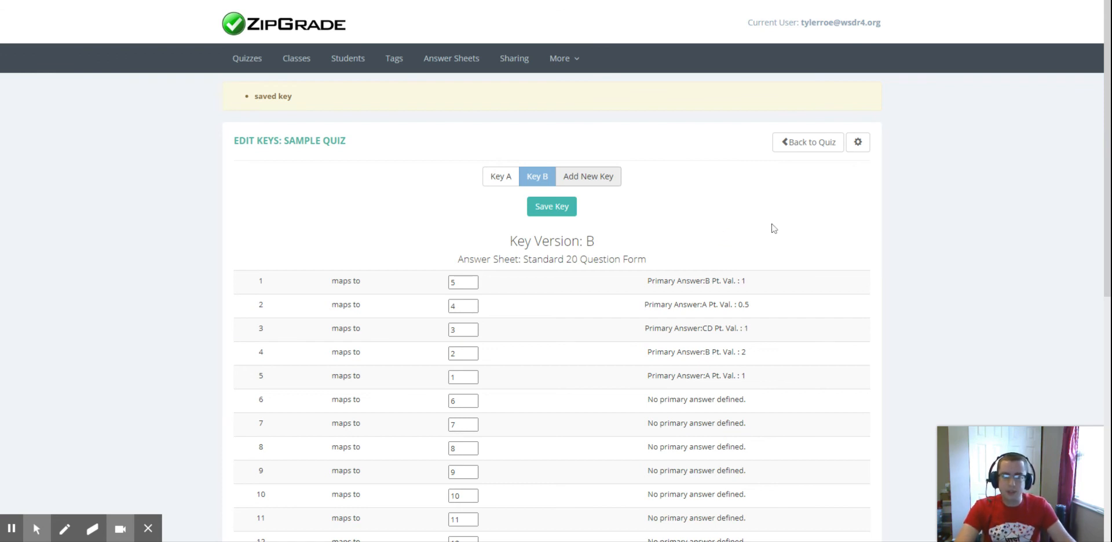
# Step: Delete Key B from the Sample Quiz
pyautogui.click(859, 145)
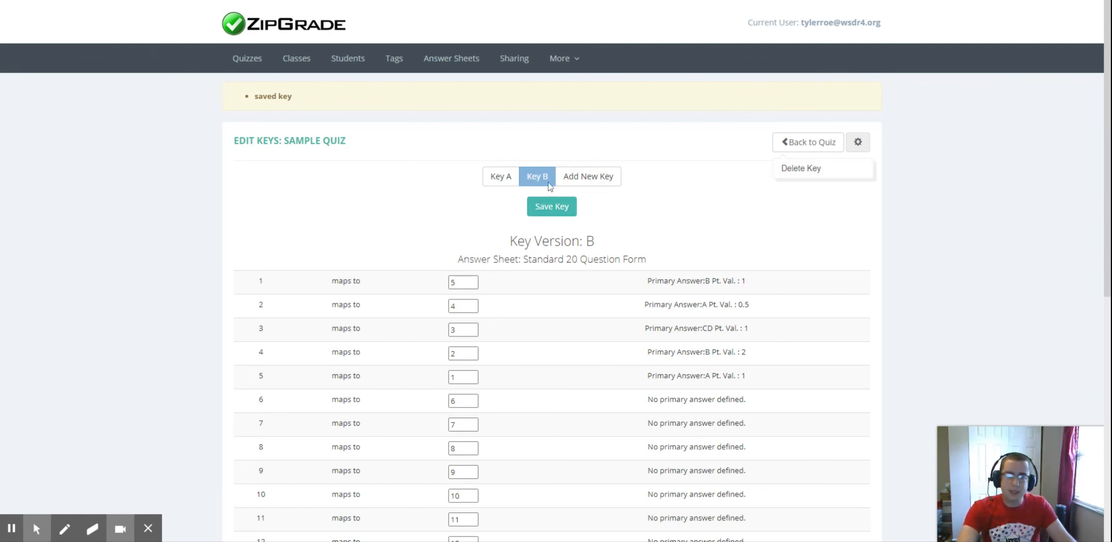
pyautogui.click(837, 170)
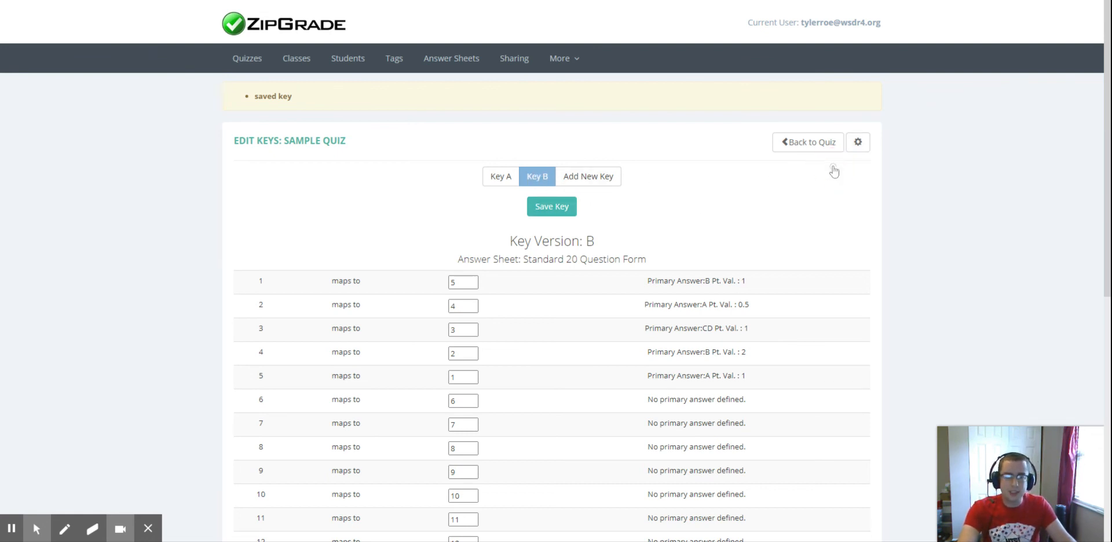